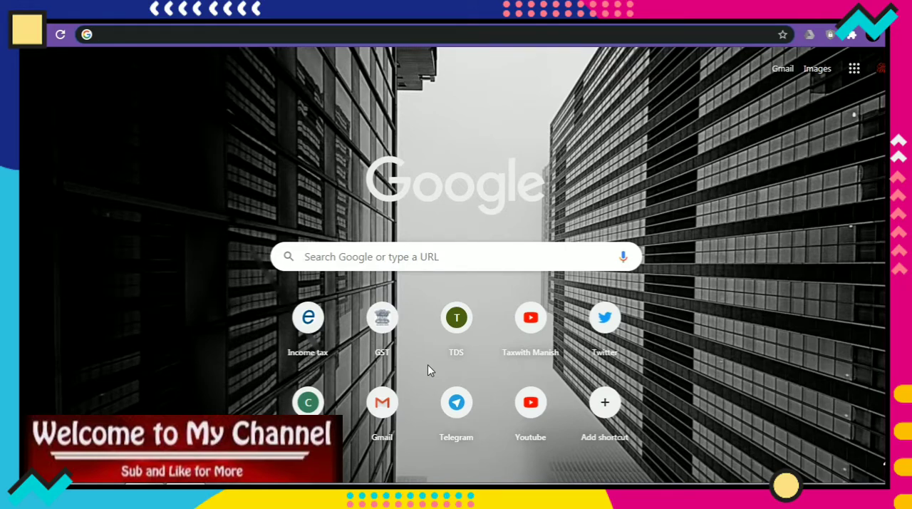
text(WWW.)
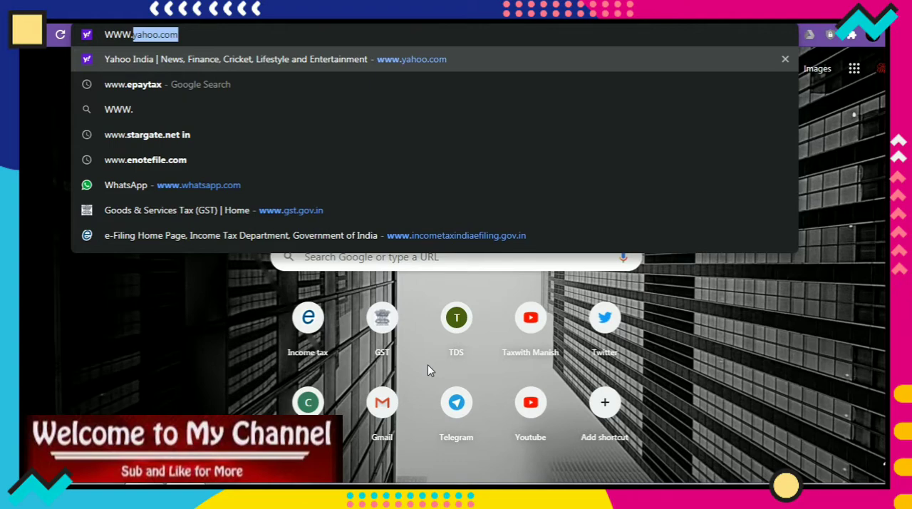
text(INCOM)
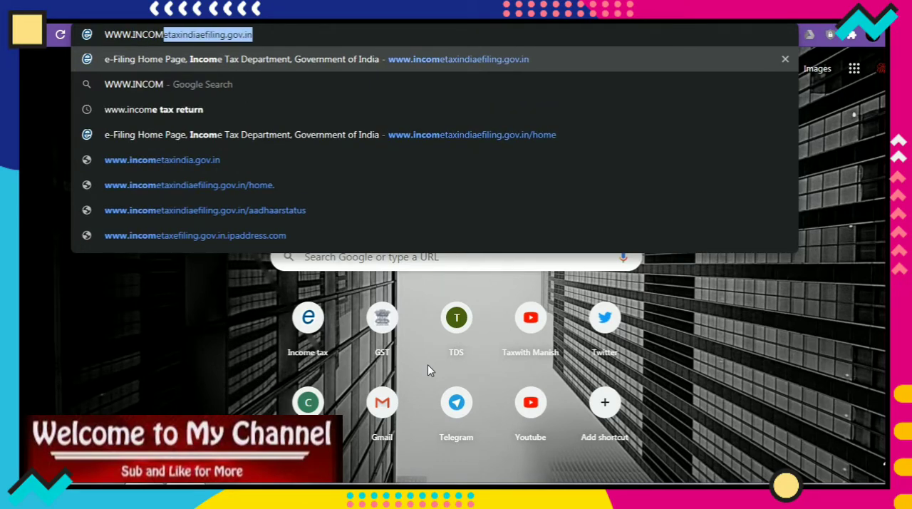
key(Return)
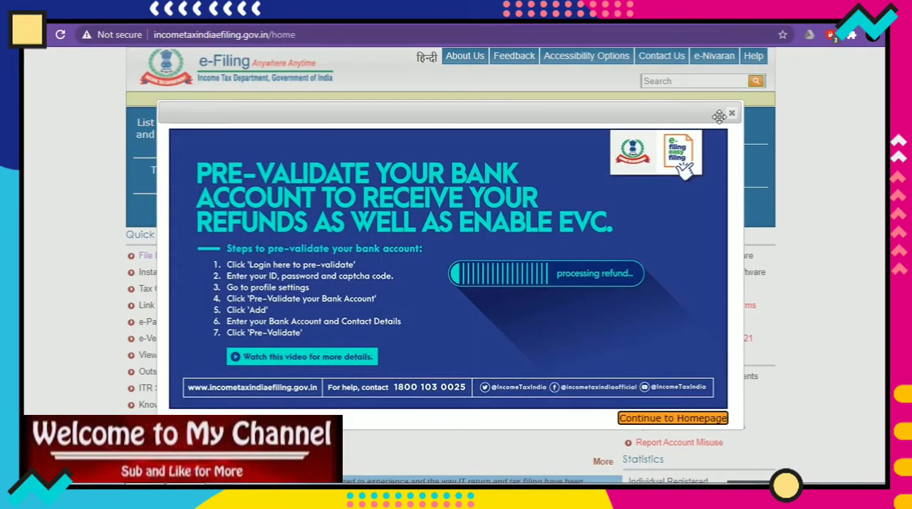
click(731, 114)
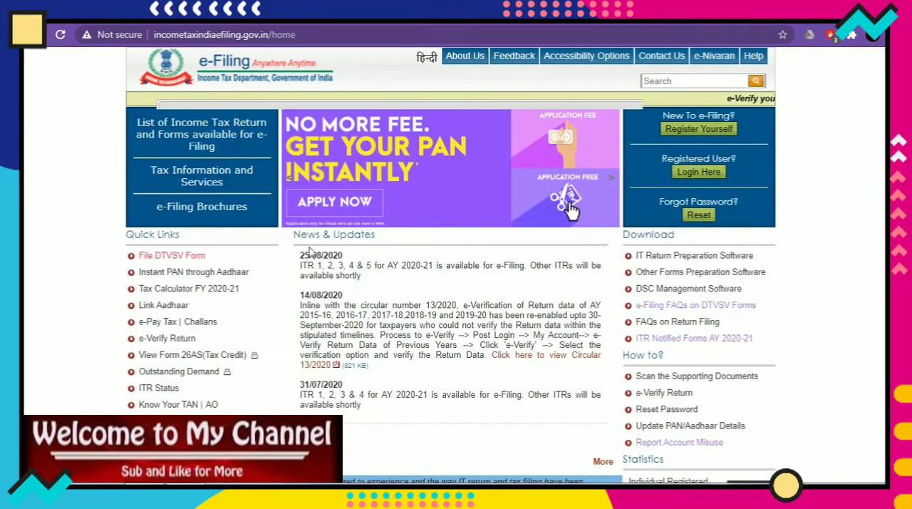
Go from e-Pay Tax to the NSDL website and proceed with Challan No./ITNS 280.
click(151, 324)
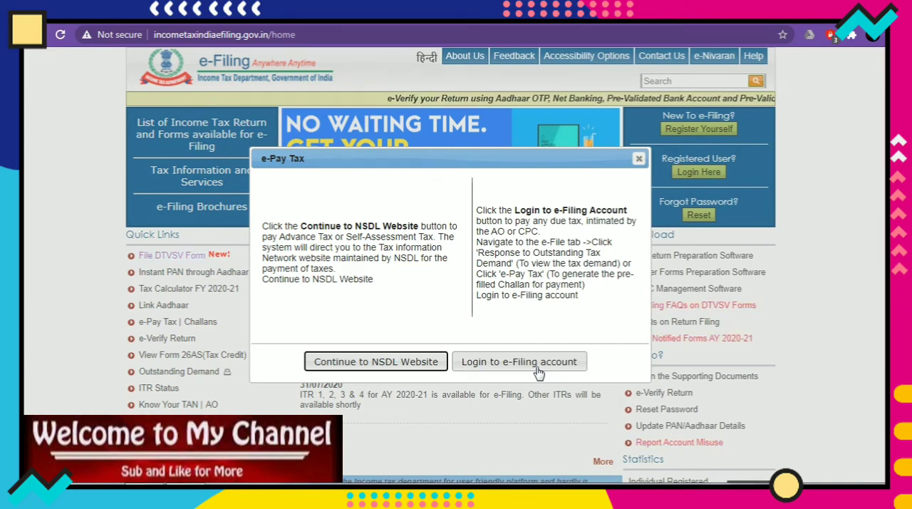
click(419, 363)
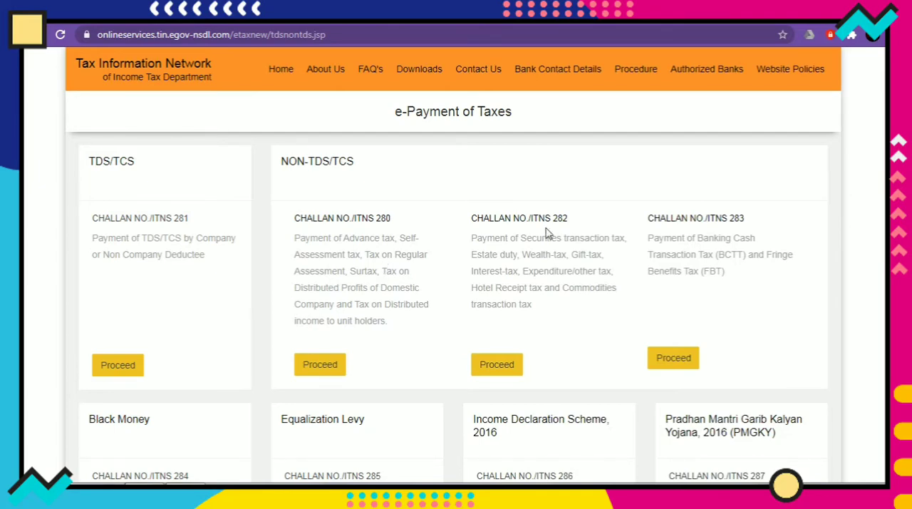
scroll(799, 202, down, 1)
scroll(456, 271, down, 2)
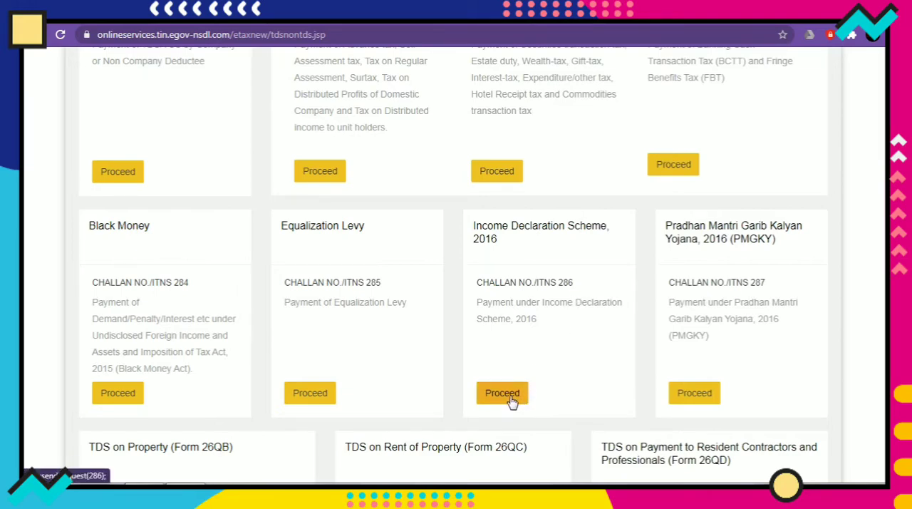
scroll(511, 401, down, 3)
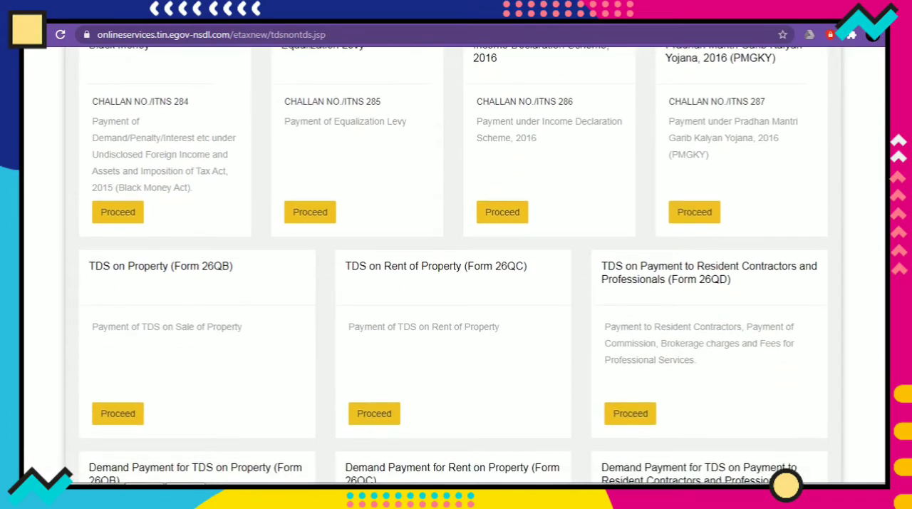
scroll(453, 264, down, 3)
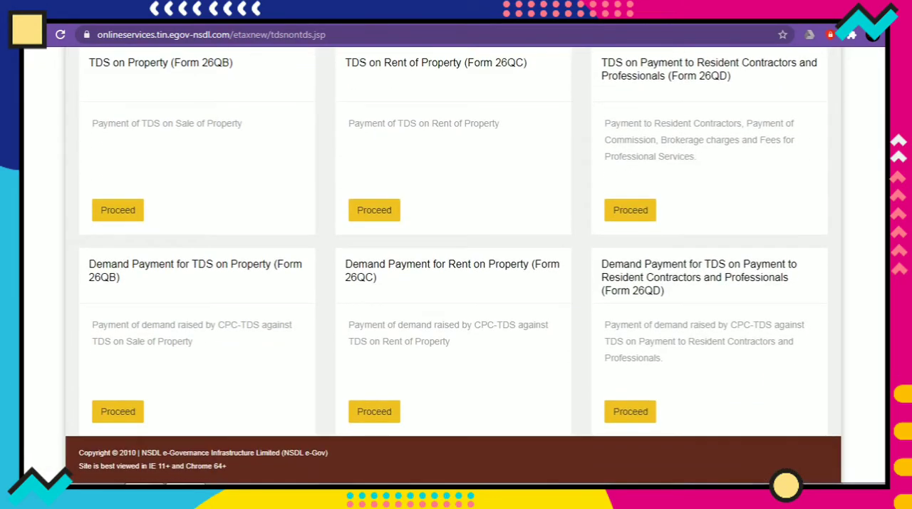
scroll(454, 264, up, 10)
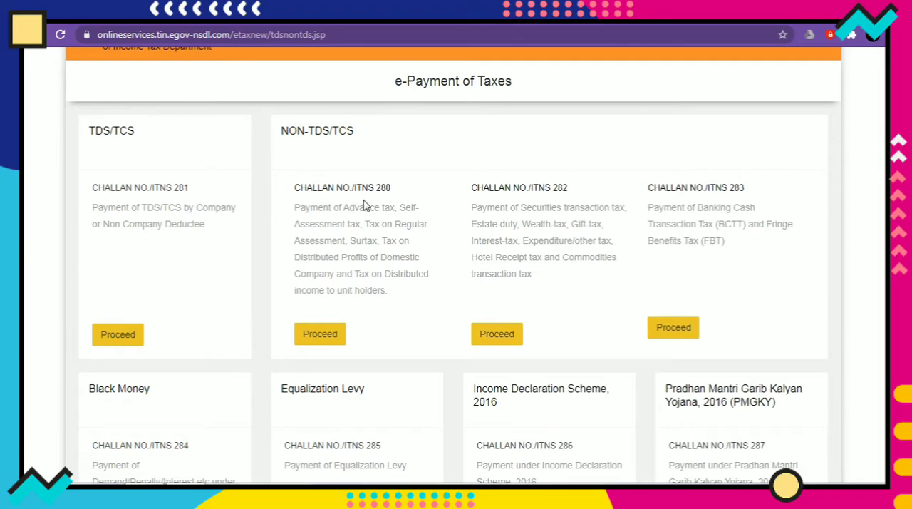
click(324, 340)
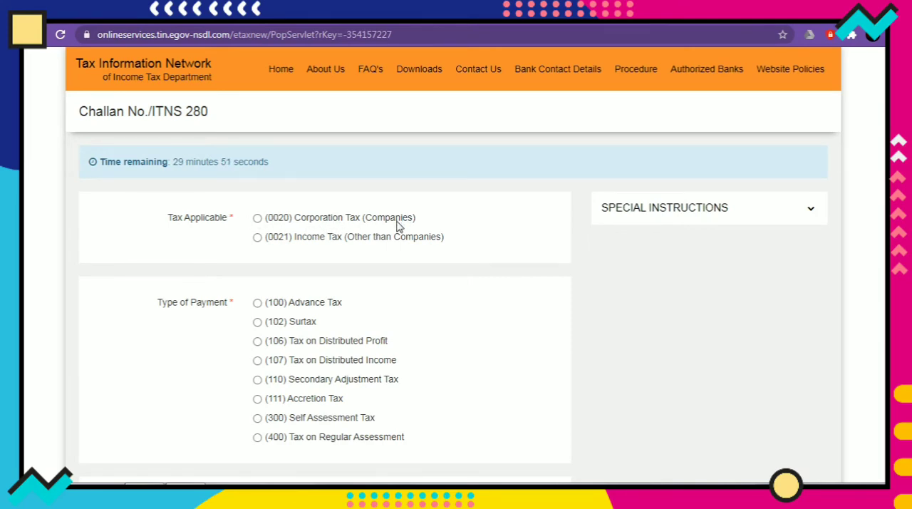
Set the applicable tax to (0021) Income Tax (Other than Companies) and the payment type to (300) Self Assessment Tax.
click(257, 218)
click(257, 239)
click(257, 302)
click(258, 422)
click(258, 438)
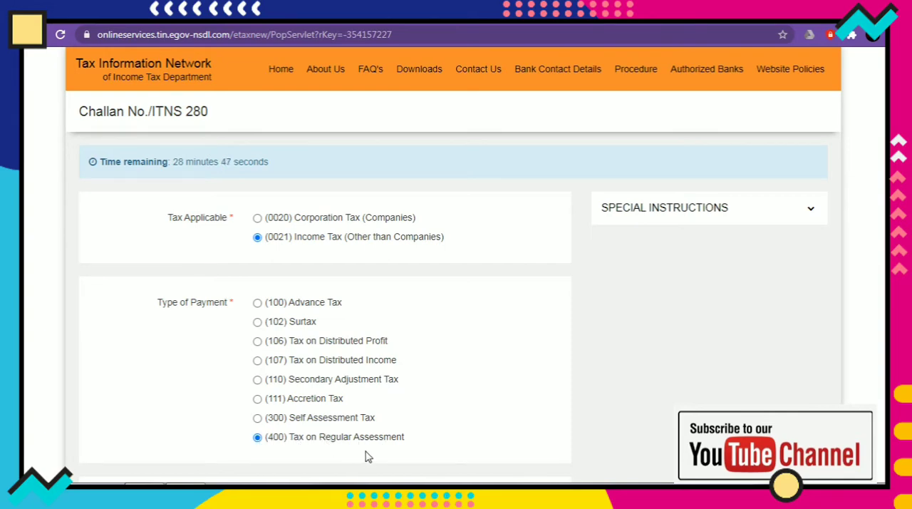
click(258, 419)
Set the mode of payment to Net-Banking with Punjab National Bank.
scroll(325, 286, down, 3)
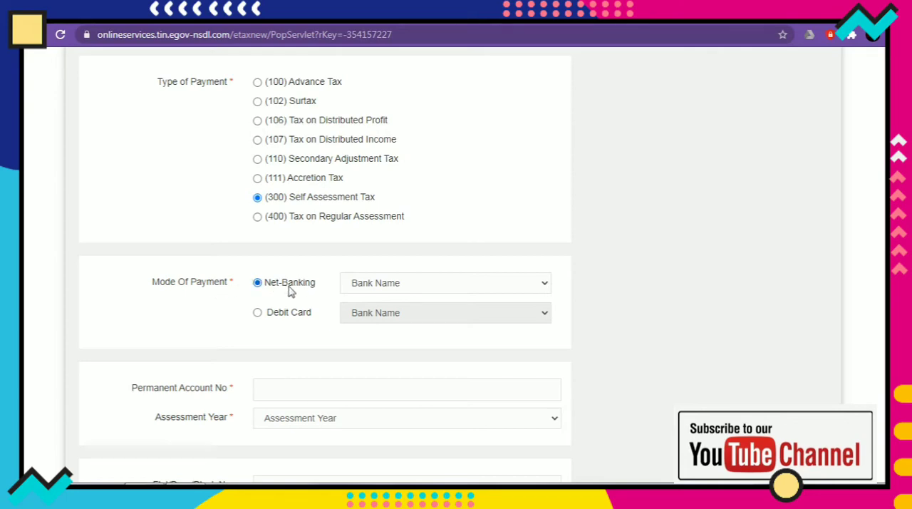
click(256, 315)
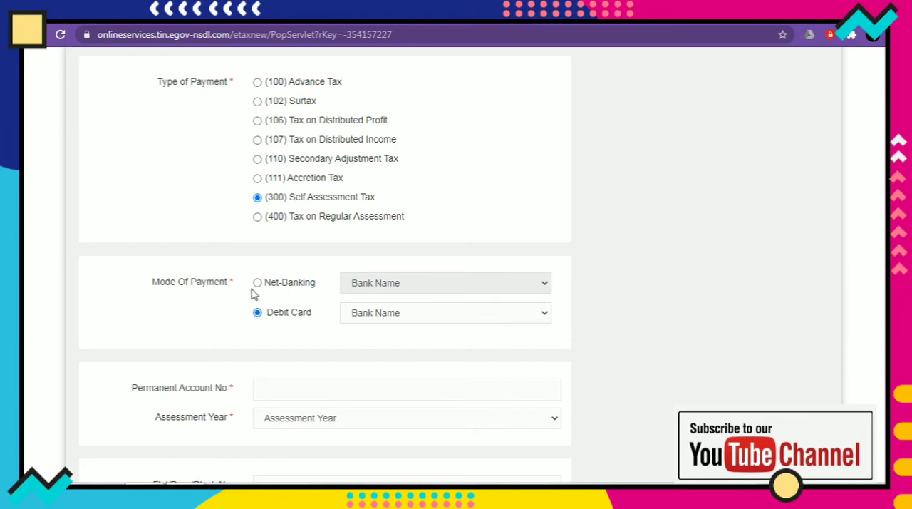
click(257, 284)
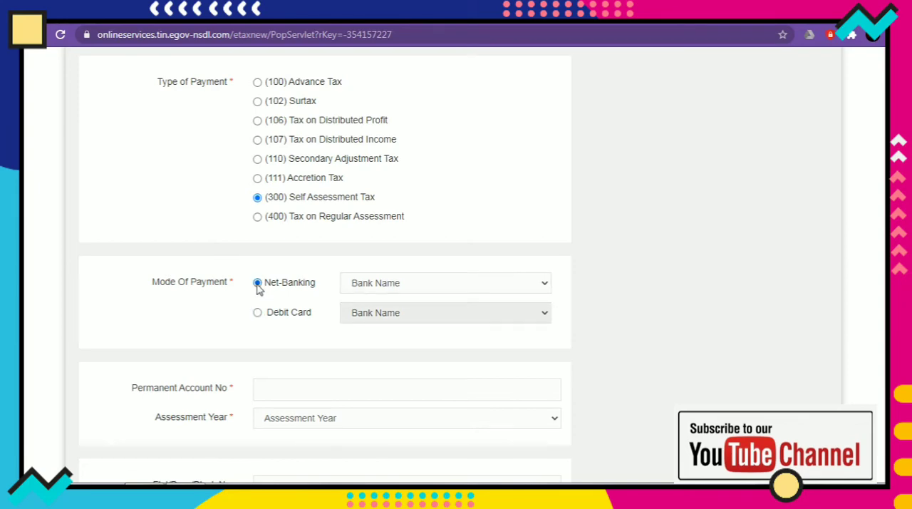
click(438, 291)
key(p)
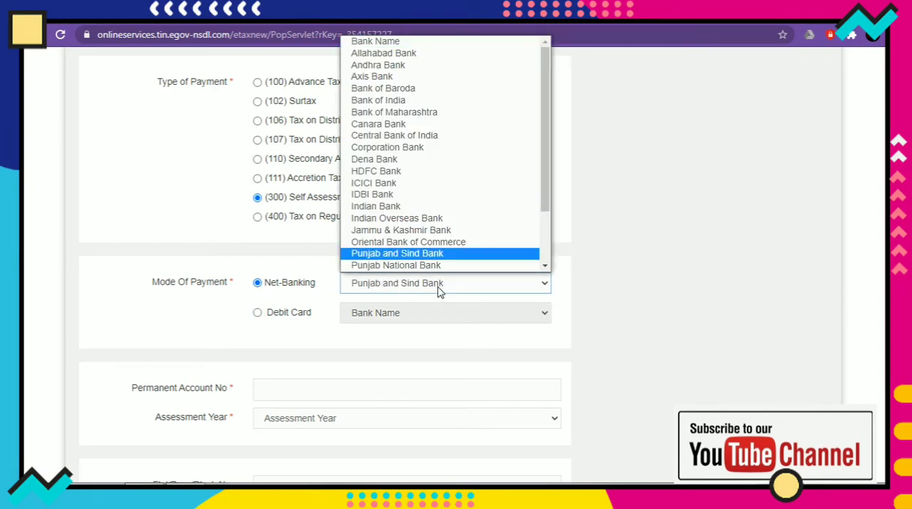
scroll(424, 271, down, 1)
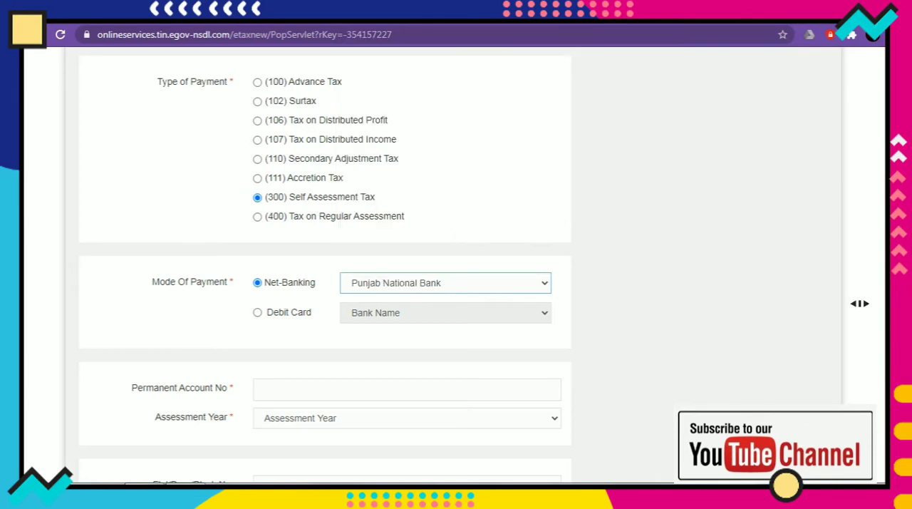
Enter the taxpayer's Permanent Account Number and select 2020-21 as the assessment year.
scroll(878, 278, down, 1)
scroll(513, 308, down, 2)
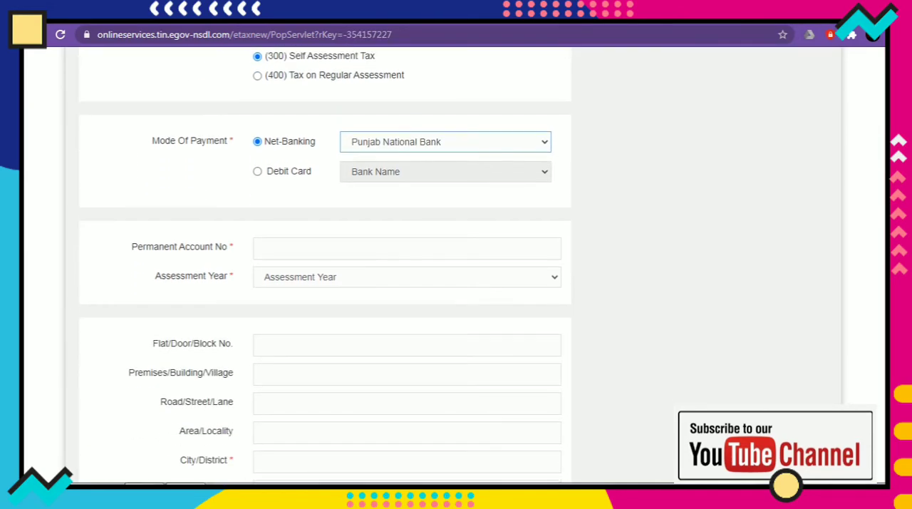
click(367, 250)
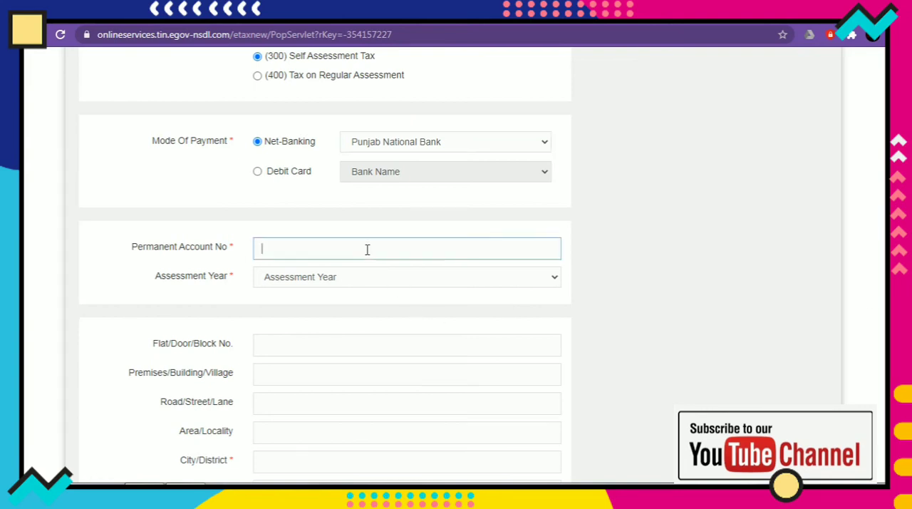
click(390, 282)
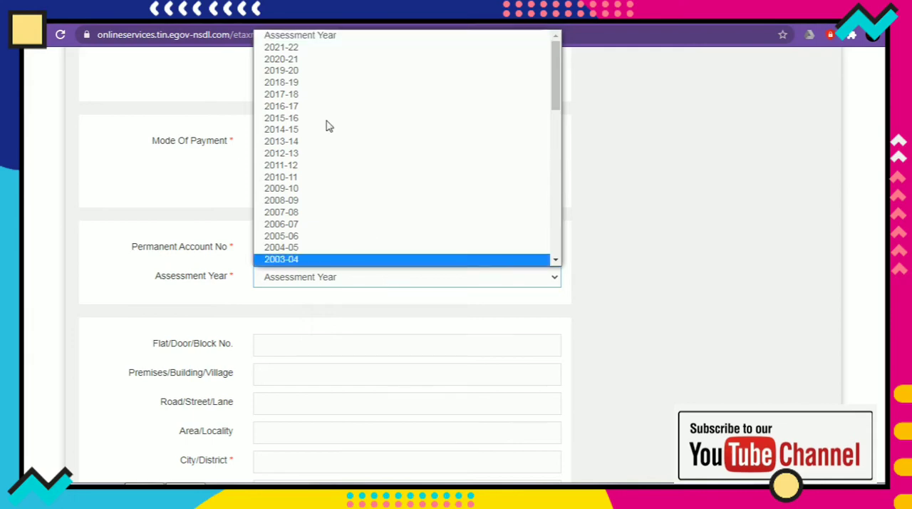
click(320, 59)
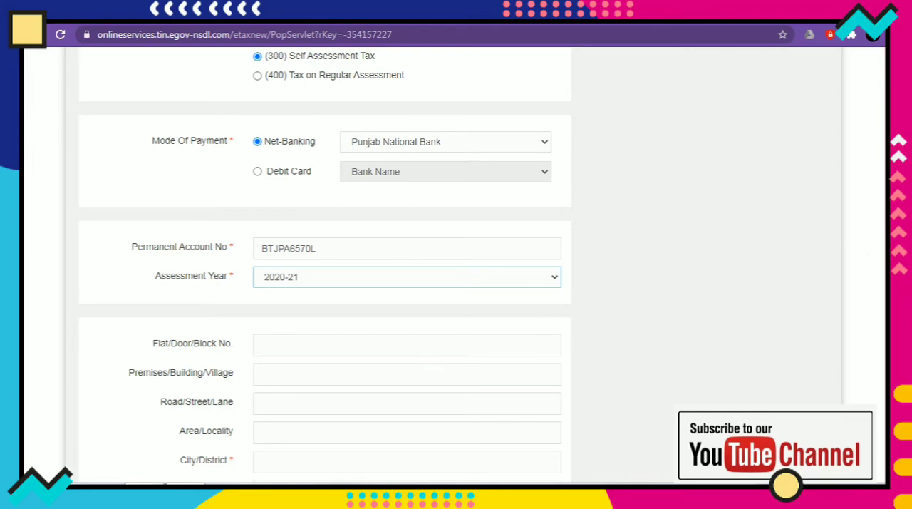
Fill in the taxpayer's city or district, state and postal pin code, leaving the optional address and contact fields empty.
scroll(325, 263, down, 3)
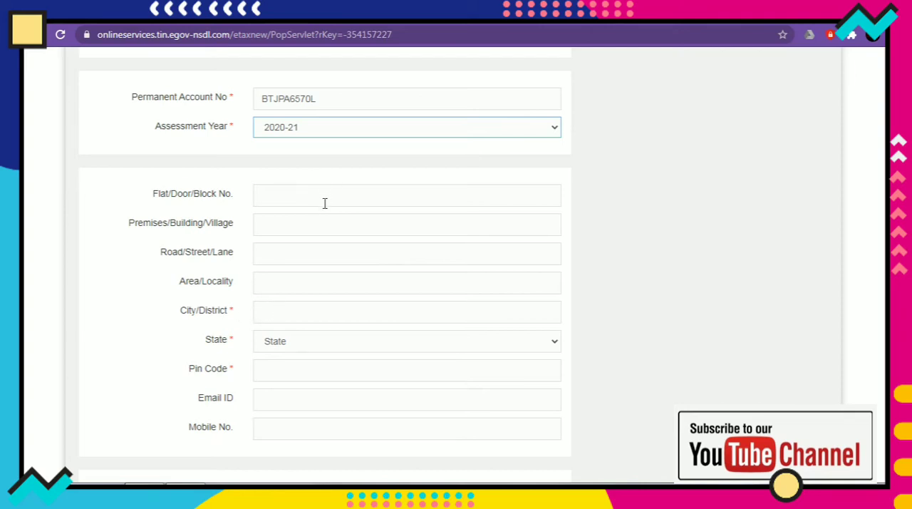
click(299, 314)
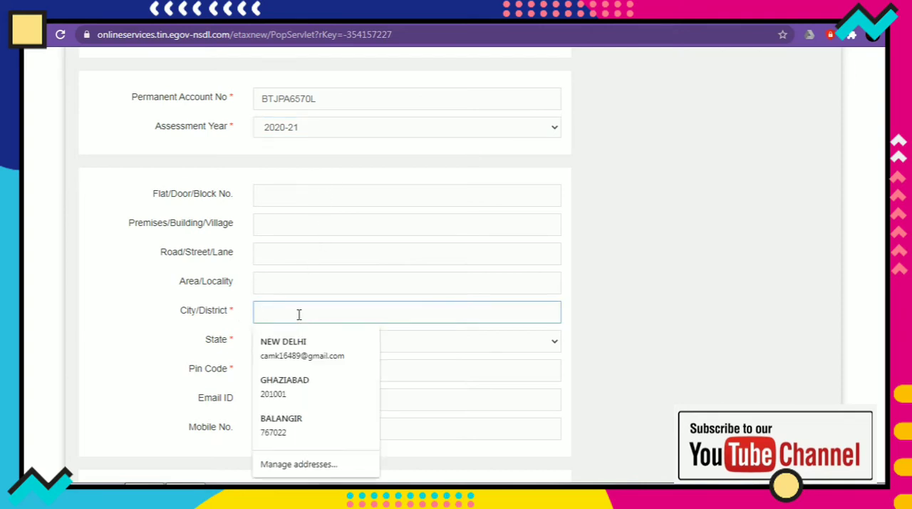
text(GO)
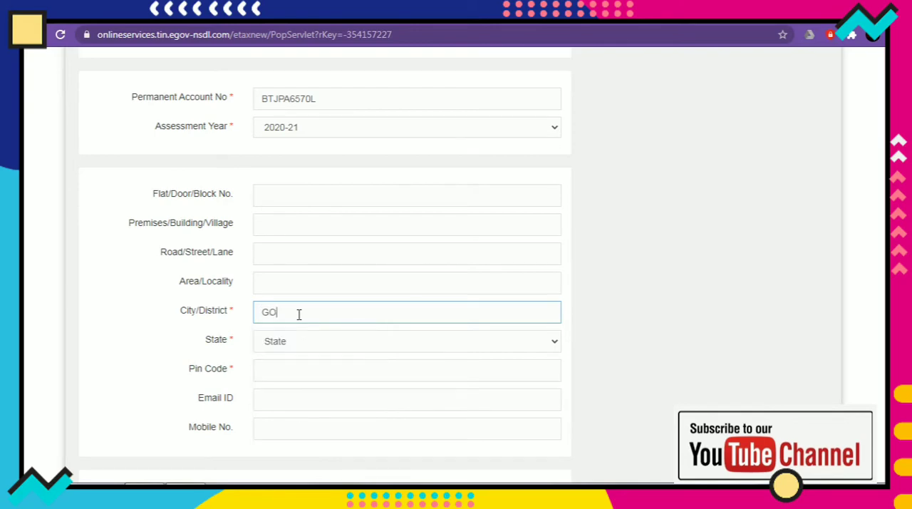
text(RAKHPUR)
click(312, 345)
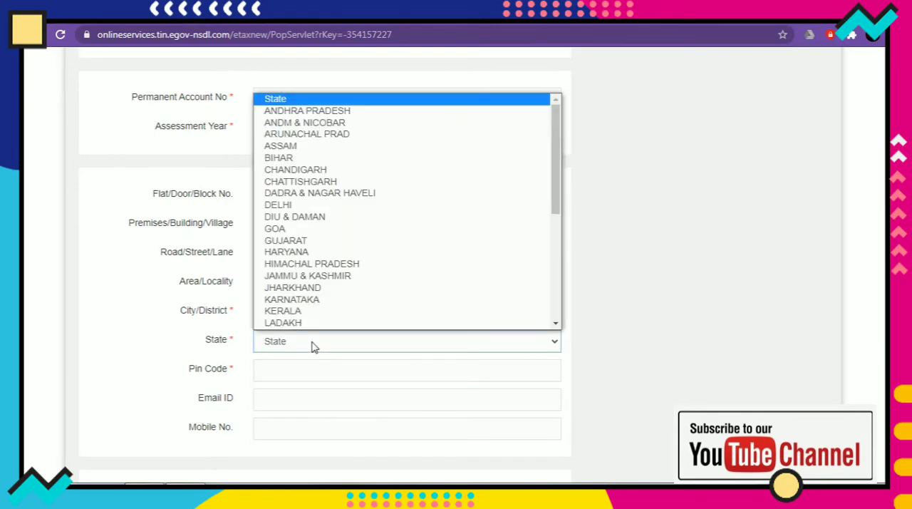
key(u)
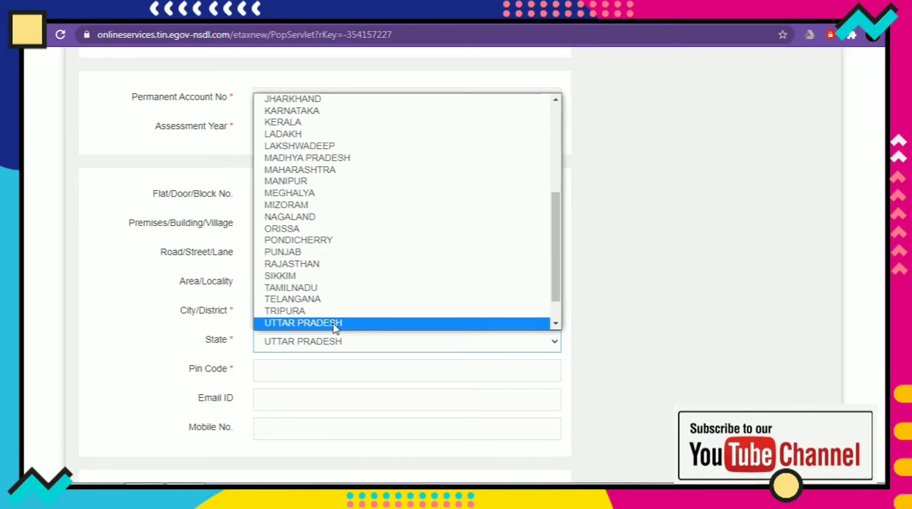
click(335, 324)
click(325, 373)
text(2)
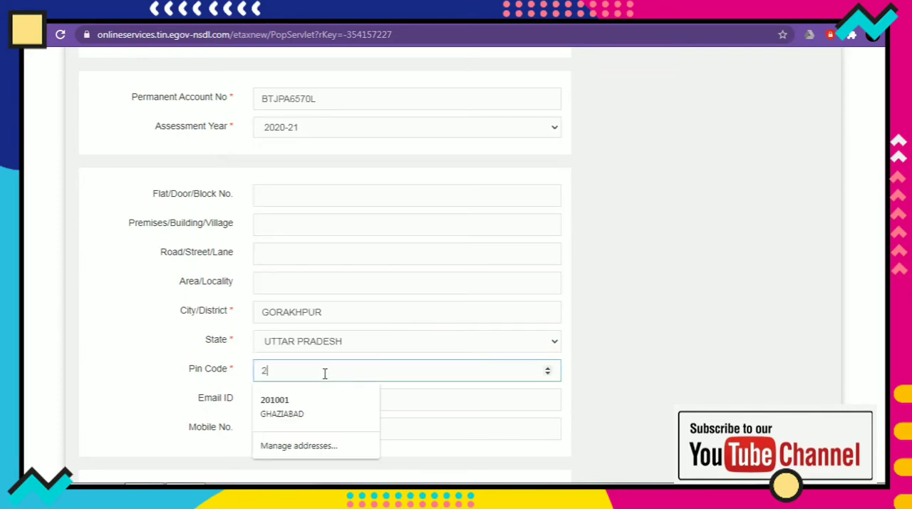
text(73165)
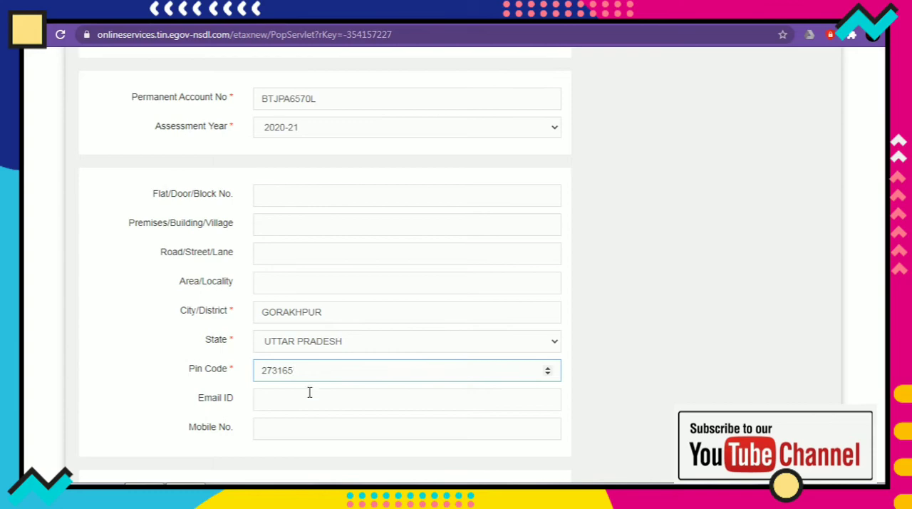
click(309, 400)
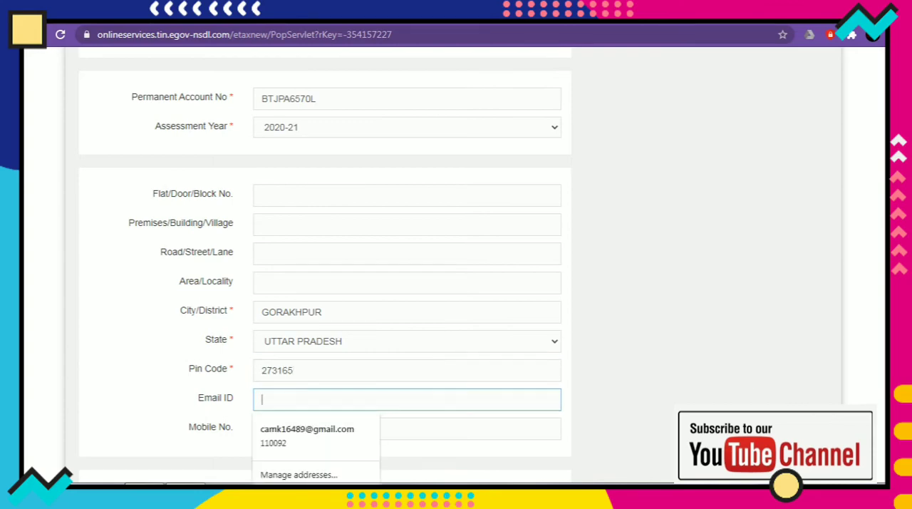
Refresh the captcha image, enter the captcha code and proceed with the challan.
scroll(758, 371, down, 3)
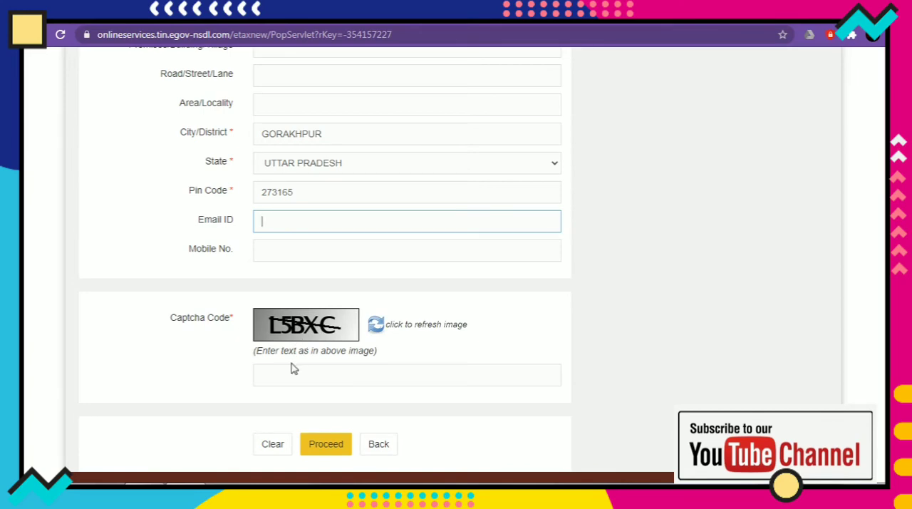
click(376, 325)
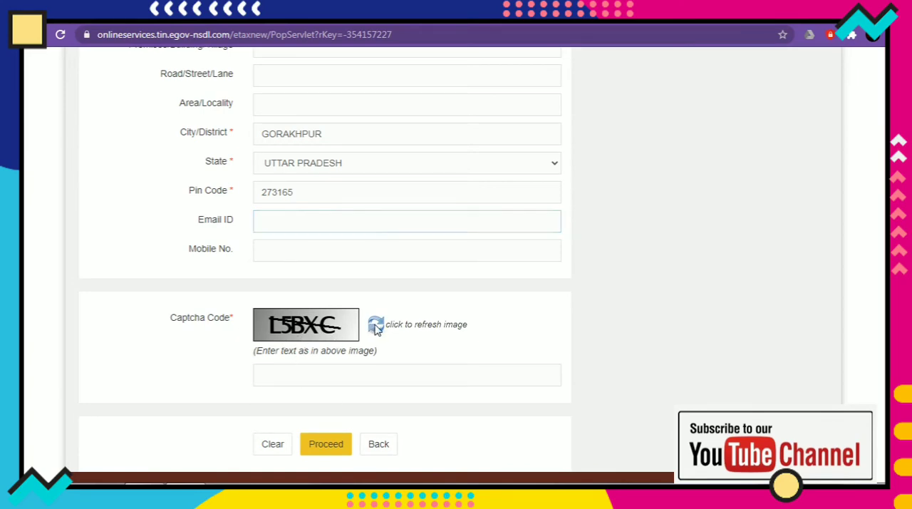
click(327, 380)
text(P)
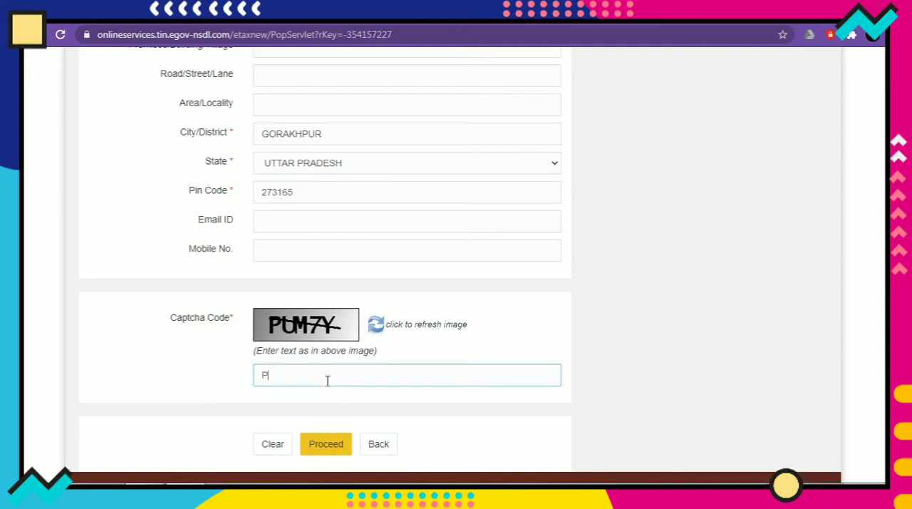
text(UM7Y)
click(329, 443)
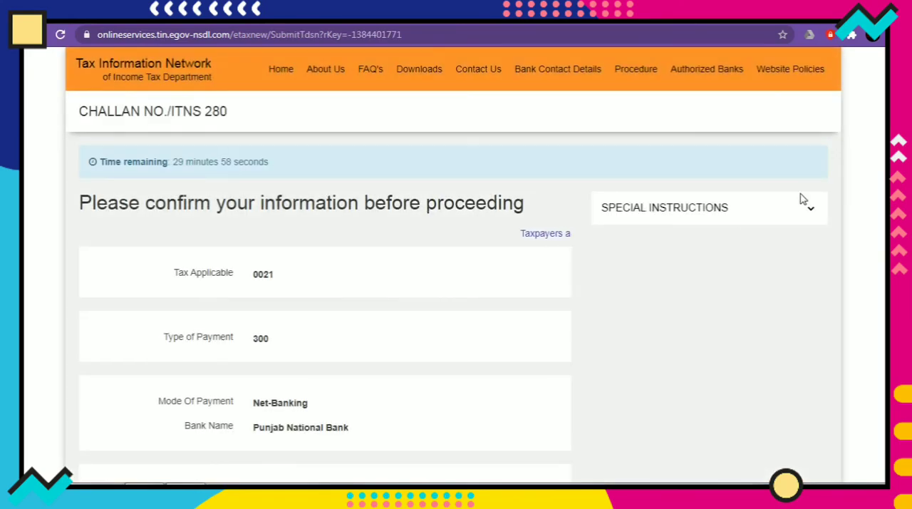
Review the challan confirmation details, checking the tax and payment type, bank, Permanent Account Number, masked taxpayer name, assessment year and address.
scroll(387, 126, down, 2)
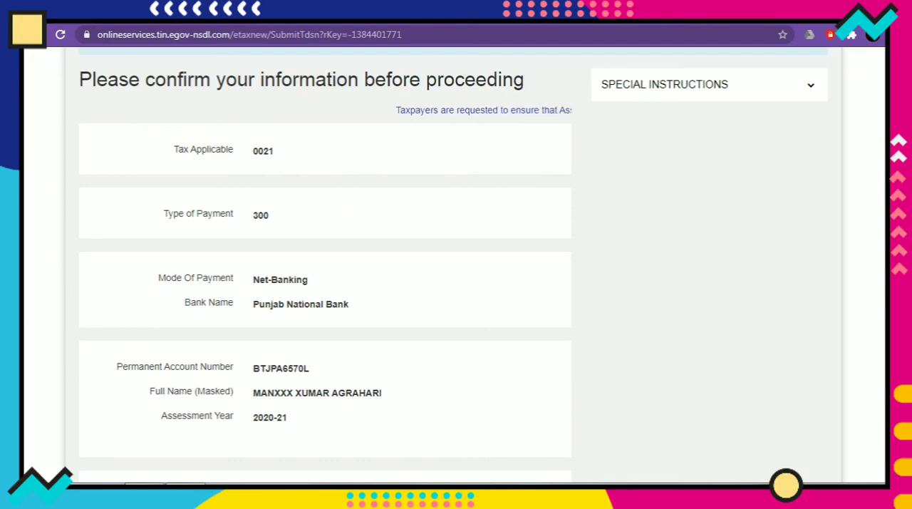
scroll(784, 175, down, 1)
scroll(307, 269, down, 1)
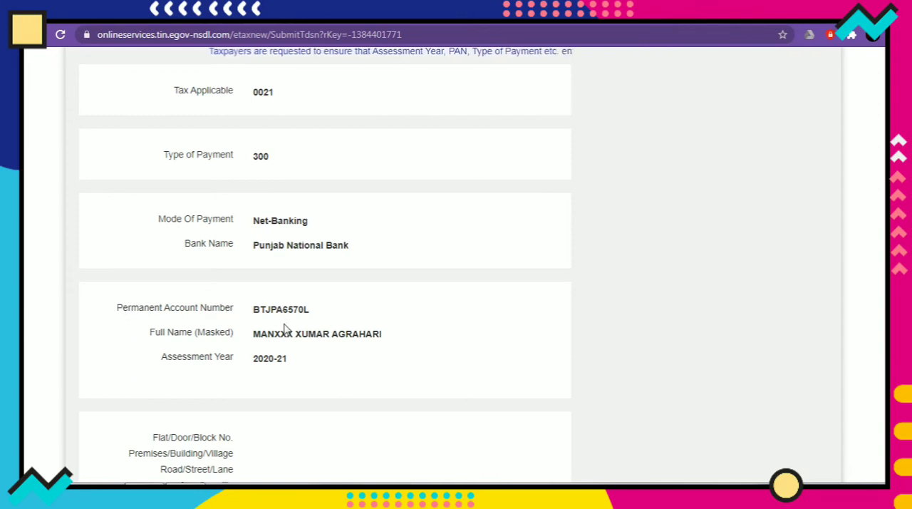
drag(251, 336, 375, 333)
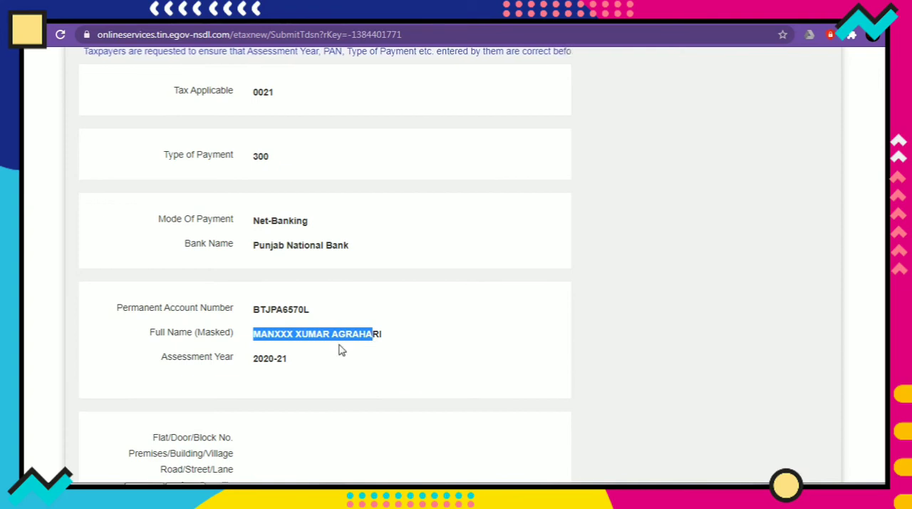
double_click(264, 359)
drag(277, 360, 292, 362)
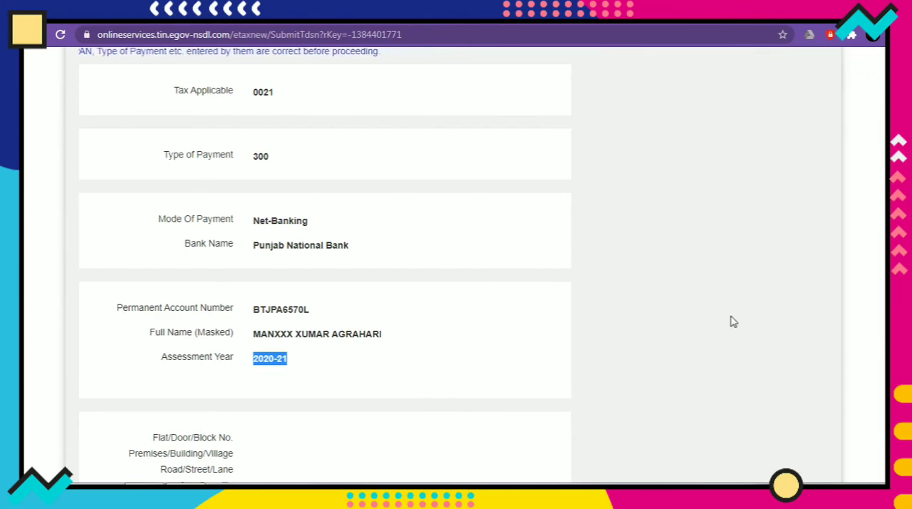
scroll(325, 264, down, 4)
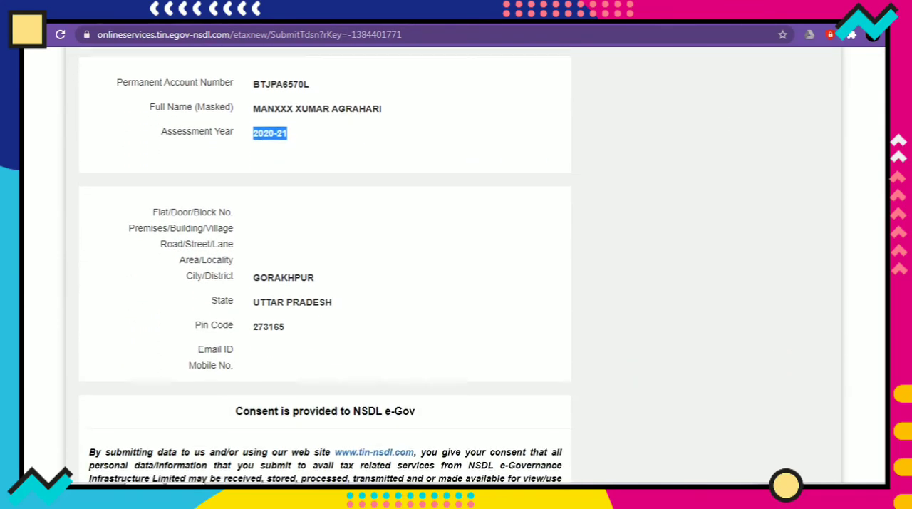
Agree to the NSDL e-Gov consent statement and submit the challan to the bank, opening its tax amount form.
scroll(325, 264, down, 3)
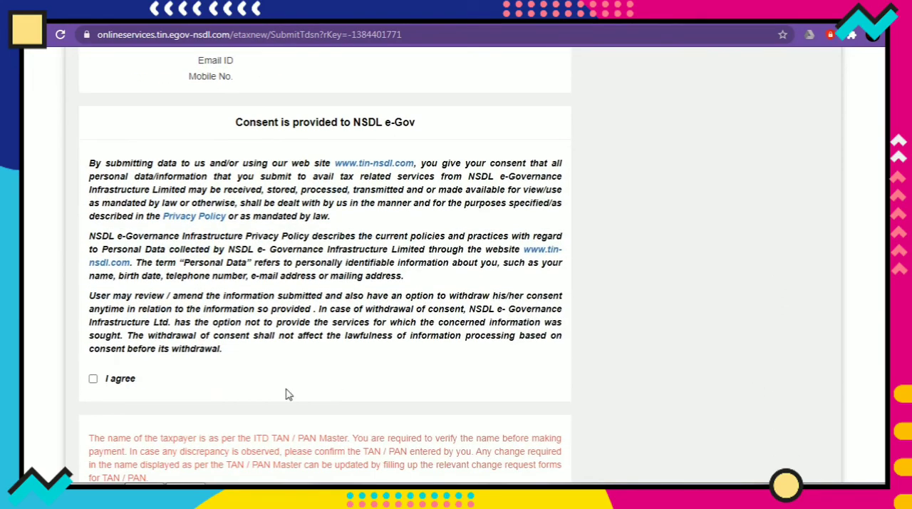
click(93, 379)
scroll(741, 301, down, 1)
scroll(434, 370, down, 1)
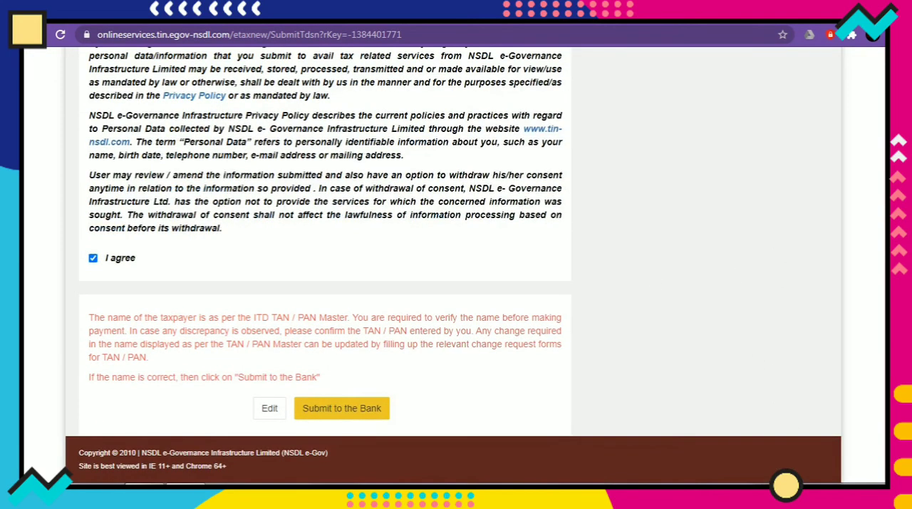
click(325, 418)
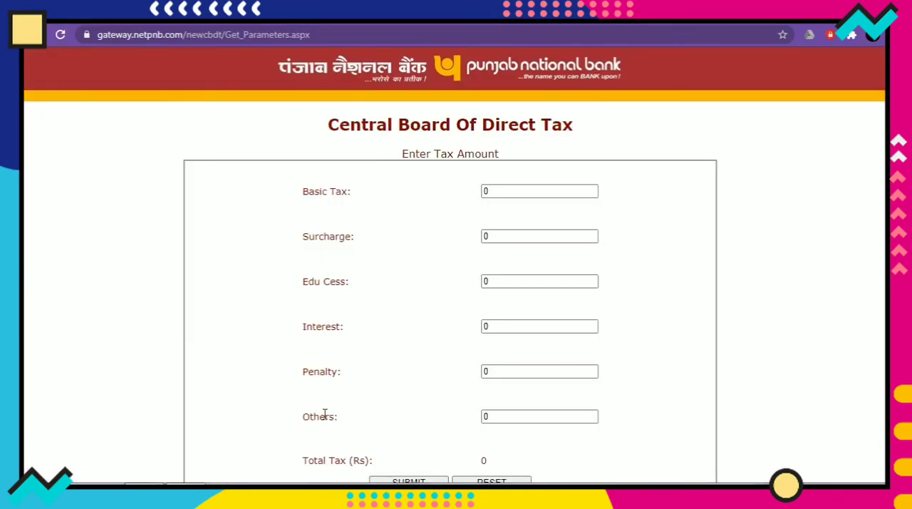
scroll(422, 80, down, 1)
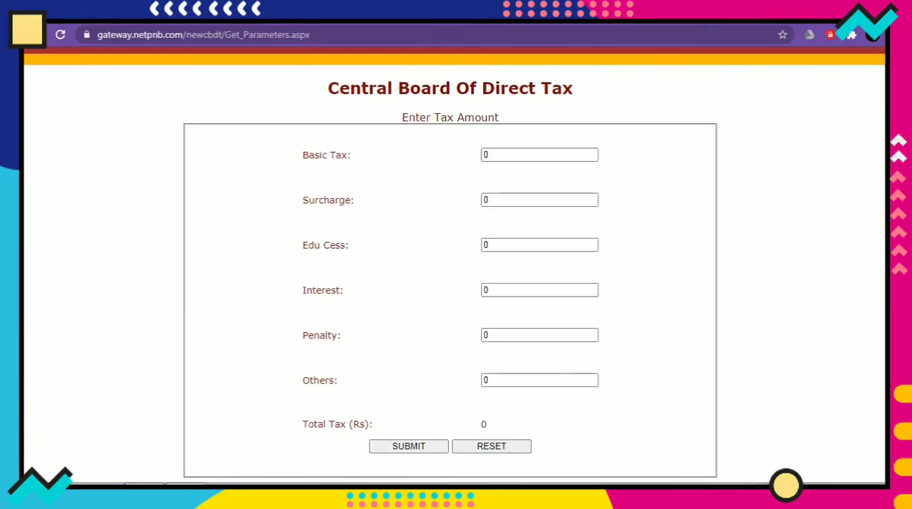